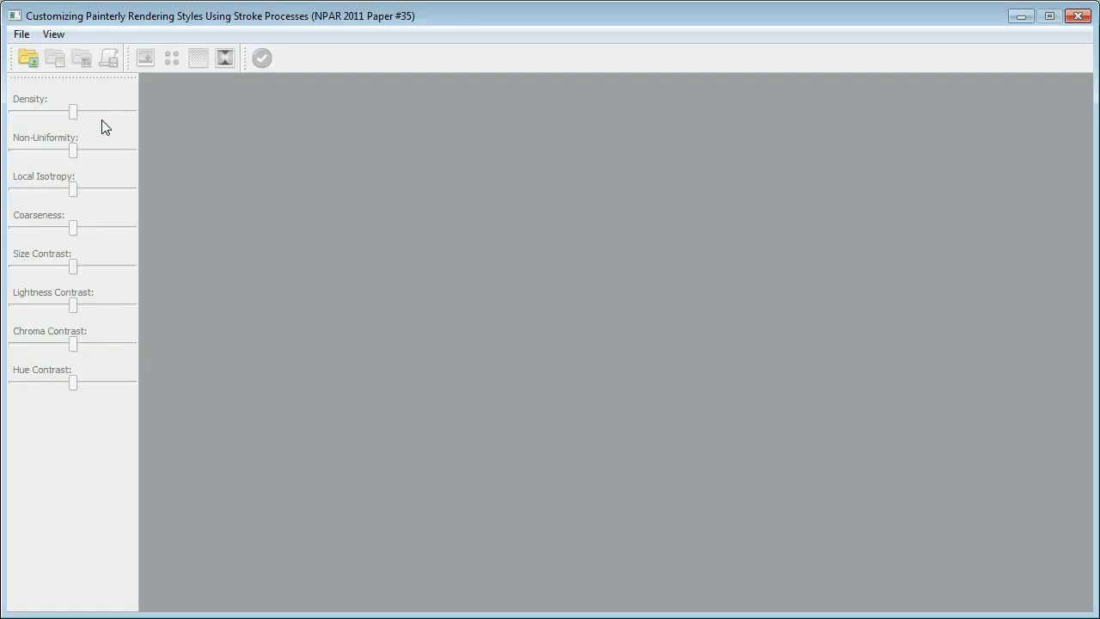
- Load '1 - Source Image.png' from the apples folder as the source image
{"action": "left_click", "coordinate": [32, 63]}
{"action": "left_click", "coordinate": [209, 171]}
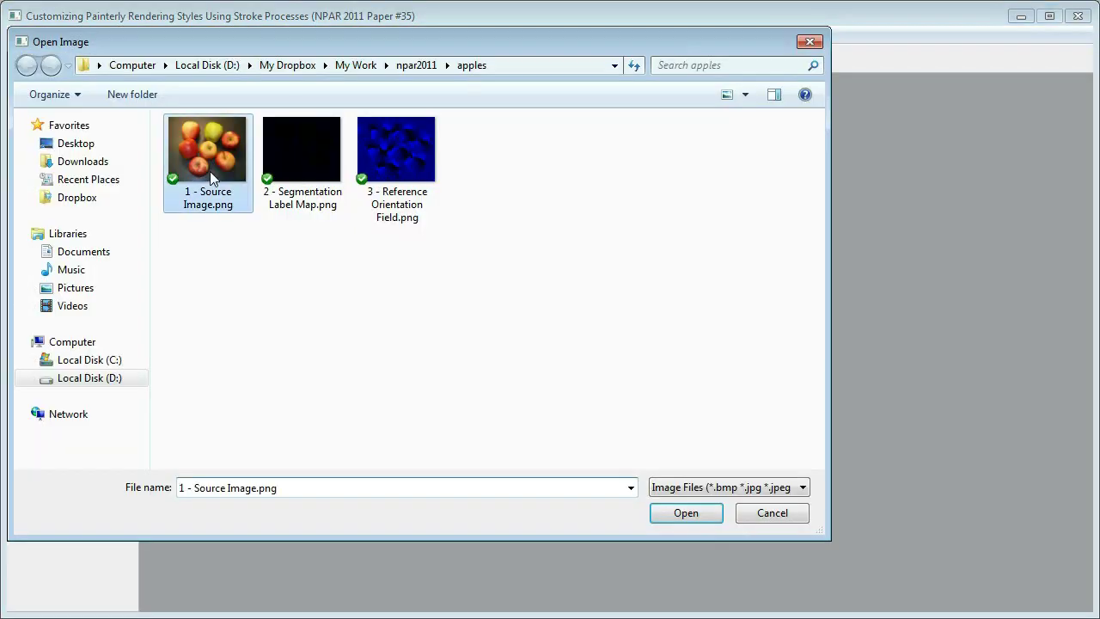
{"action": "left_click", "coordinate": [684, 513]}
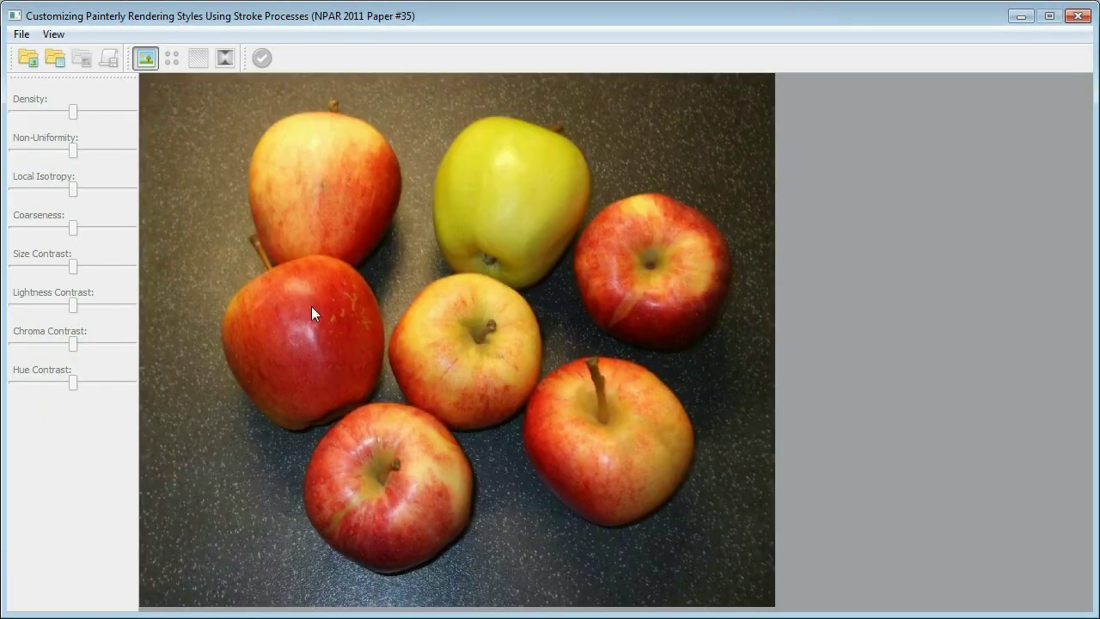
- Load '2 - Segmentation Label Map.png' as the segmentation label map
{"action": "left_click", "coordinate": [59, 61]}
{"action": "left_click", "coordinate": [296, 142]}
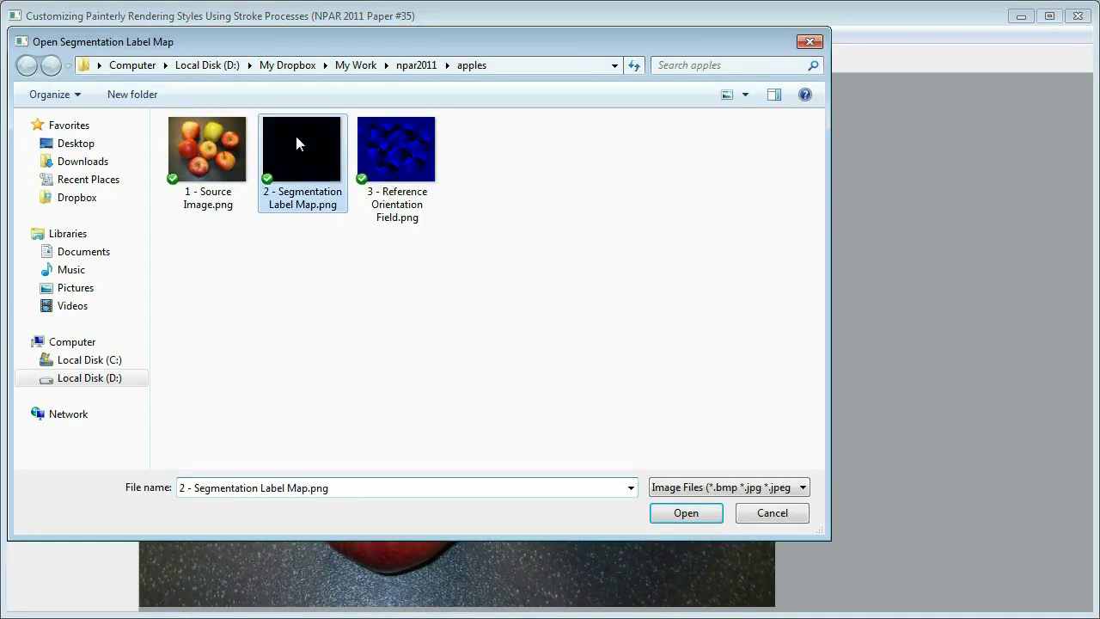
{"action": "left_click", "coordinate": [676, 510]}
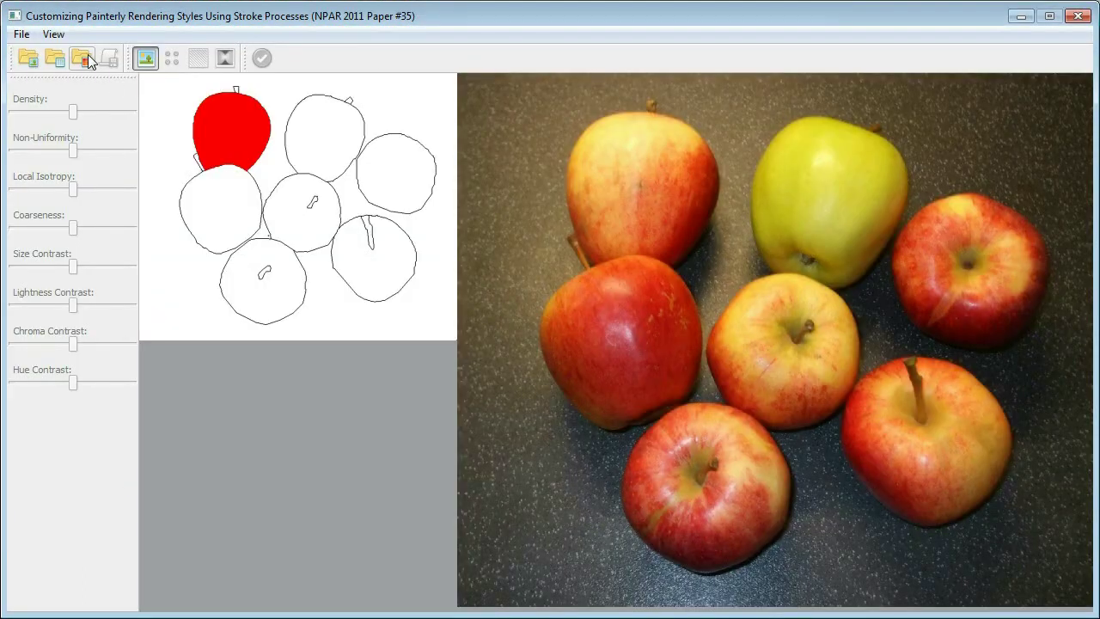
- Load '3 - Reference Orientation Field.png' as the reference orientation field
{"action": "left_click", "coordinate": [81, 58]}
{"action": "left_click", "coordinate": [379, 139]}
{"action": "left_click", "coordinate": [700, 514]}
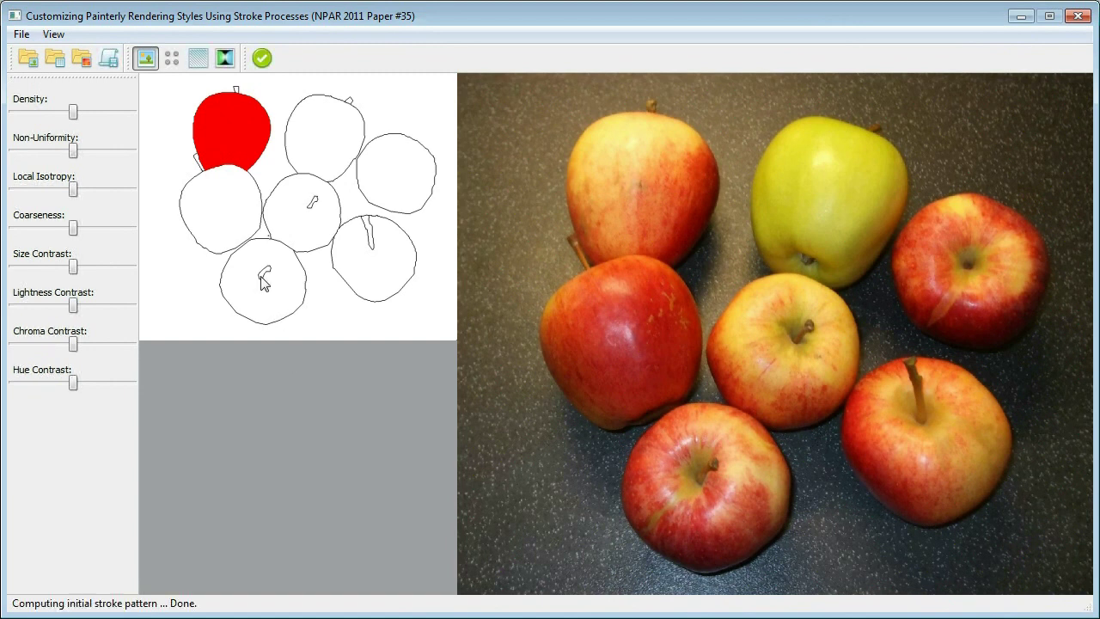
- Cycle through the Stroke Positions, Stroke Orientations and Painting Preview views
{"action": "left_click", "coordinate": [171, 58]}
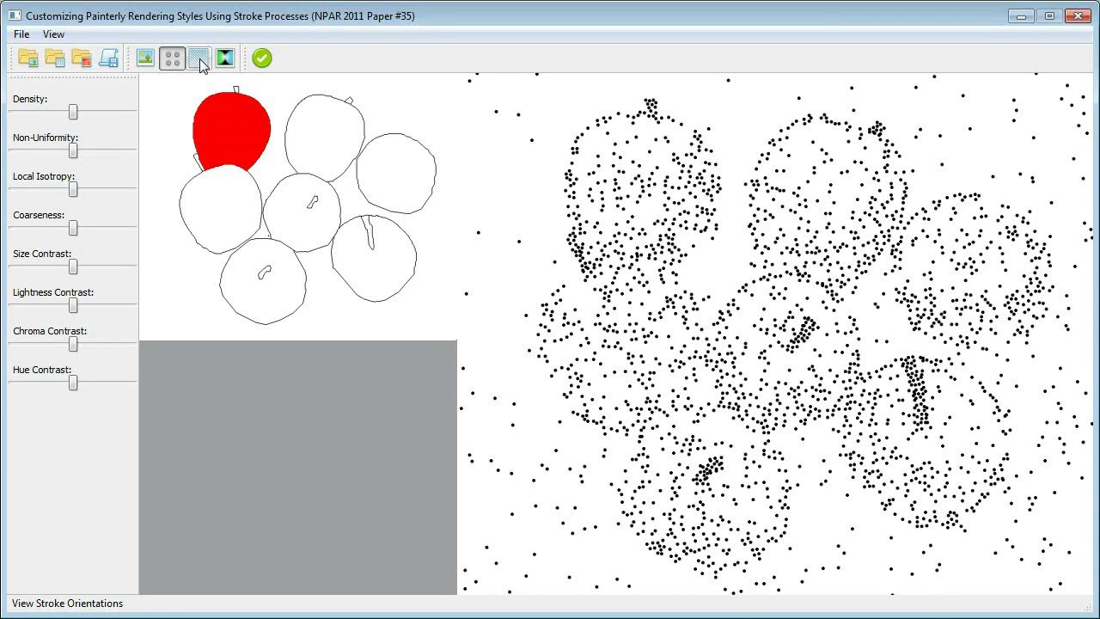
{"action": "left_click", "coordinate": [200, 61]}
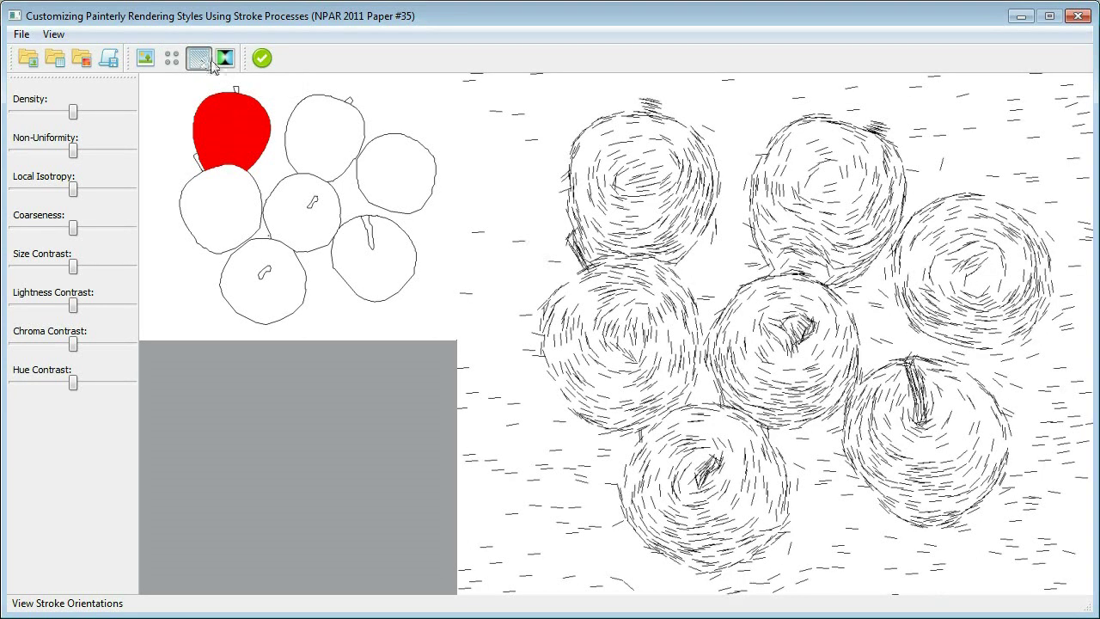
{"action": "left_click", "coordinate": [225, 61]}
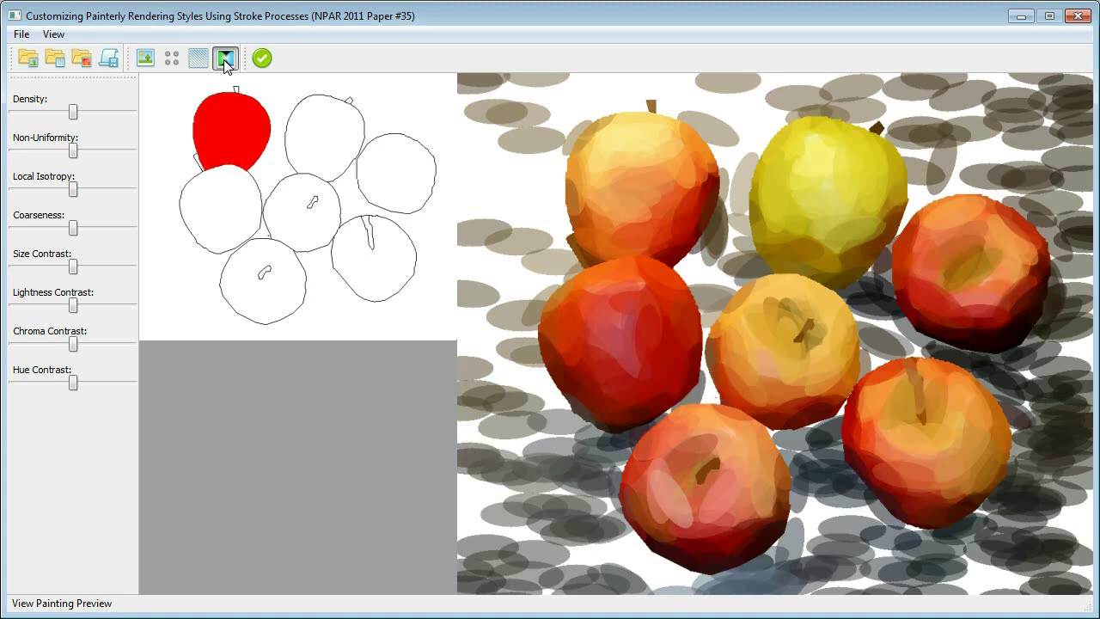
- Return to the Stroke Positions view with the background region selected for editing
{"action": "left_click", "coordinate": [174, 63]}
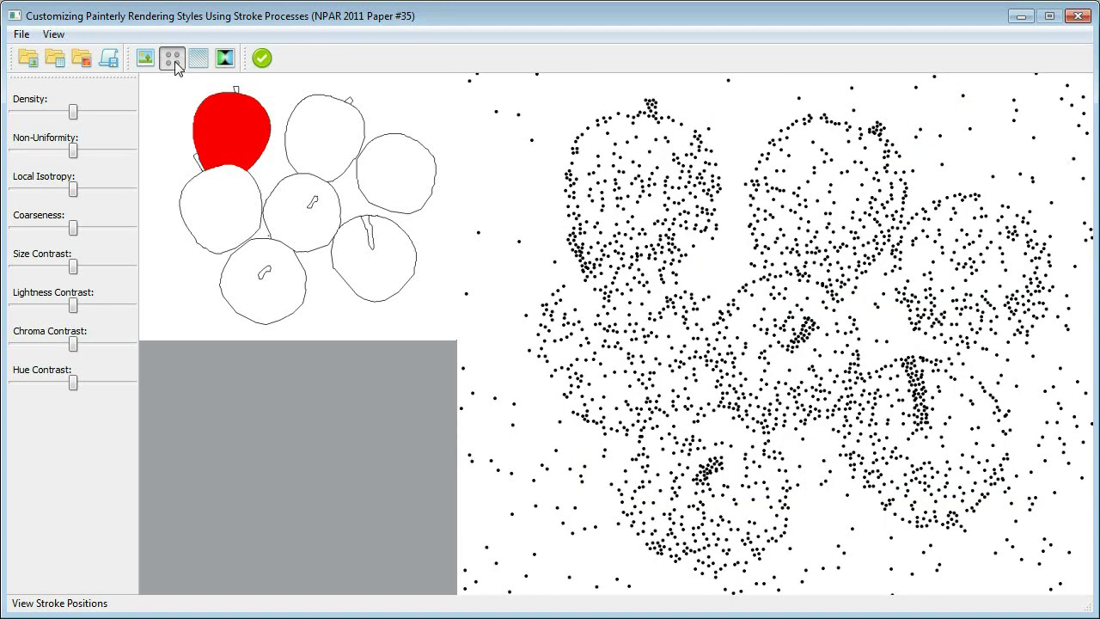
{"action": "left_click", "coordinate": [174, 107]}
{"action": "left_click", "coordinate": [215, 126]}
{"action": "left_click", "coordinate": [183, 127]}
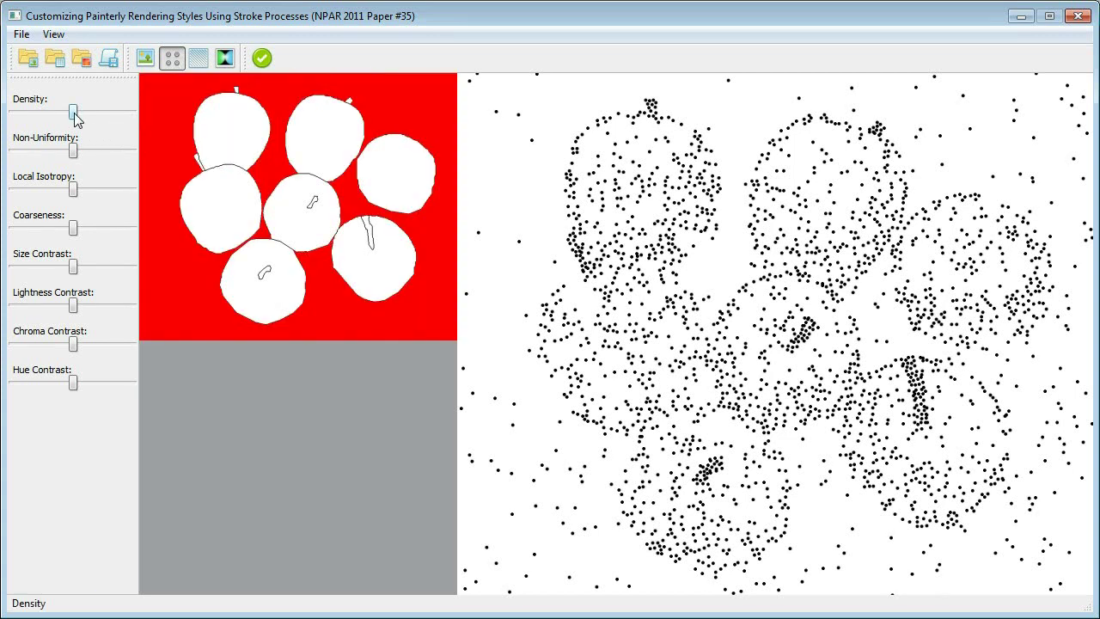
- Lower the background's Density and Non-Uniformity, then raise the top-left apple's Non-Uniformity
{"action": "mouse_move", "coordinate": [74, 112]}
{"action": "left_mouse_down"}
{"action": "mouse_move", "coordinate": [31, 112]}
{"action": "mouse_move", "coordinate": [123, 113]}
{"action": "mouse_move", "coordinate": [69, 116]}
{"action": "left_mouse_up"}
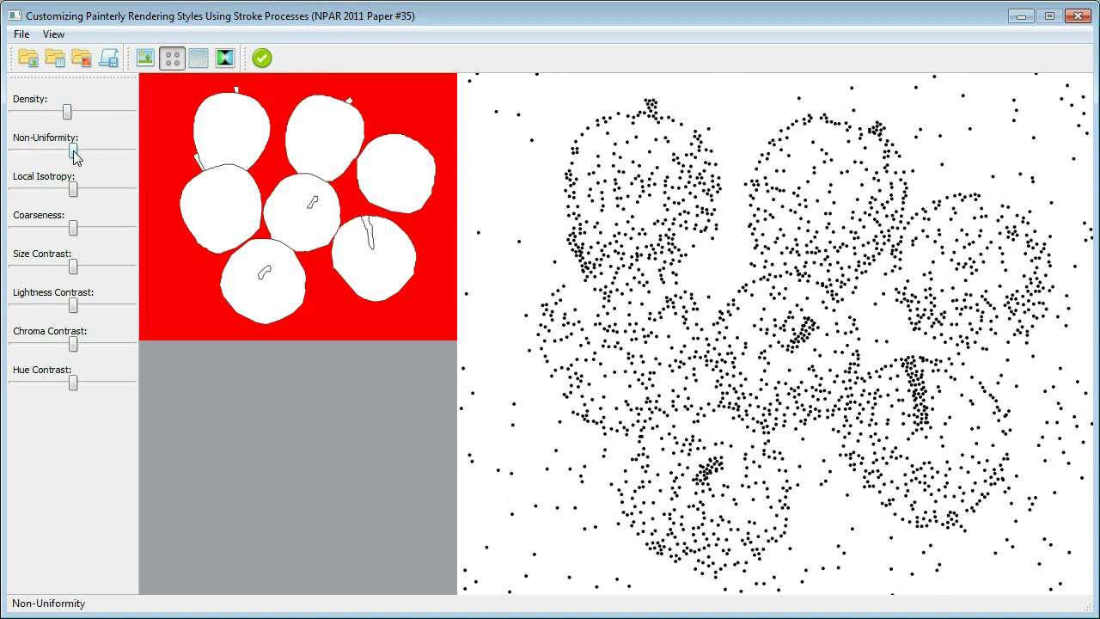
{"action": "mouse_move", "coordinate": [75, 155]}
{"action": "left_mouse_down"}
{"action": "mouse_move", "coordinate": [112, 153]}
{"action": "mouse_move", "coordinate": [44, 148]}
{"action": "mouse_move", "coordinate": [45, 159]}
{"action": "mouse_move", "coordinate": [83, 155]}
{"action": "left_mouse_up"}
{"action": "left_click", "coordinate": [231, 152]}
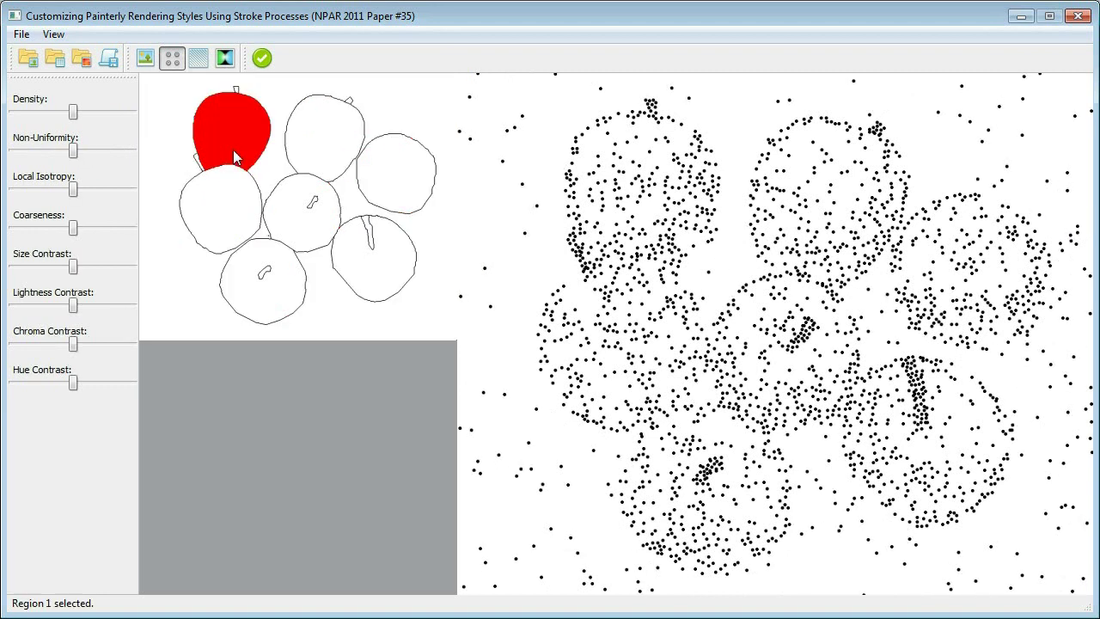
{"action": "mouse_move", "coordinate": [73, 159]}
{"action": "left_mouse_down"}
{"action": "mouse_move", "coordinate": [120, 160]}
{"action": "mouse_move", "coordinate": [31, 157]}
{"action": "mouse_move", "coordinate": [122, 163]}
{"action": "mouse_move", "coordinate": [80, 166]}
{"action": "left_mouse_up"}
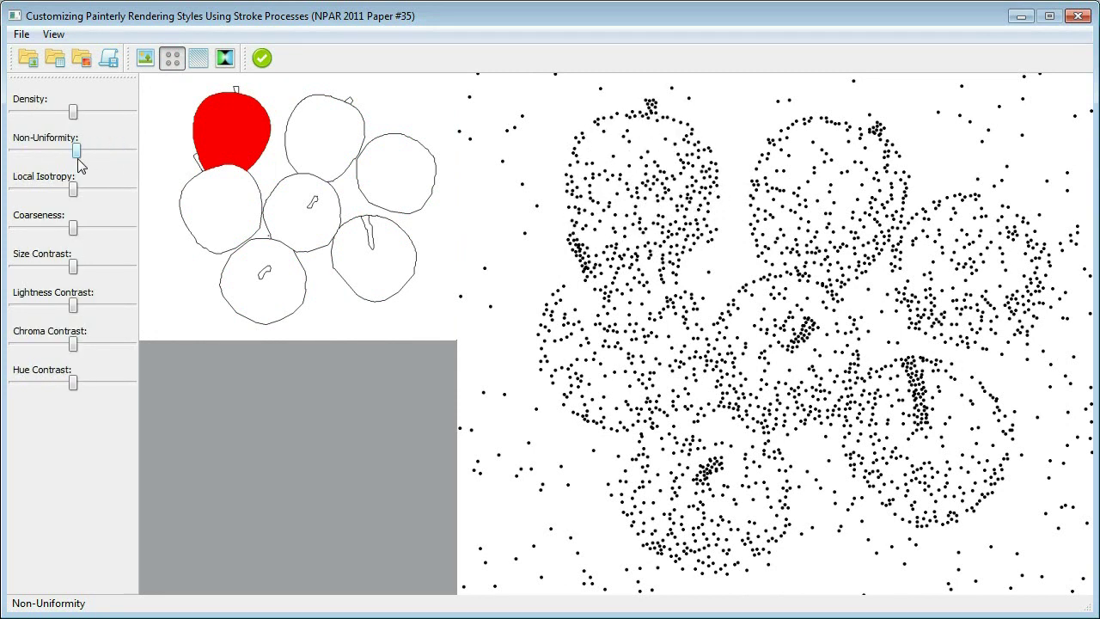
- In orientation view, tune Local Isotropy for the top-left apple, the apple below, and the background
{"action": "left_click", "coordinate": [199, 60]}
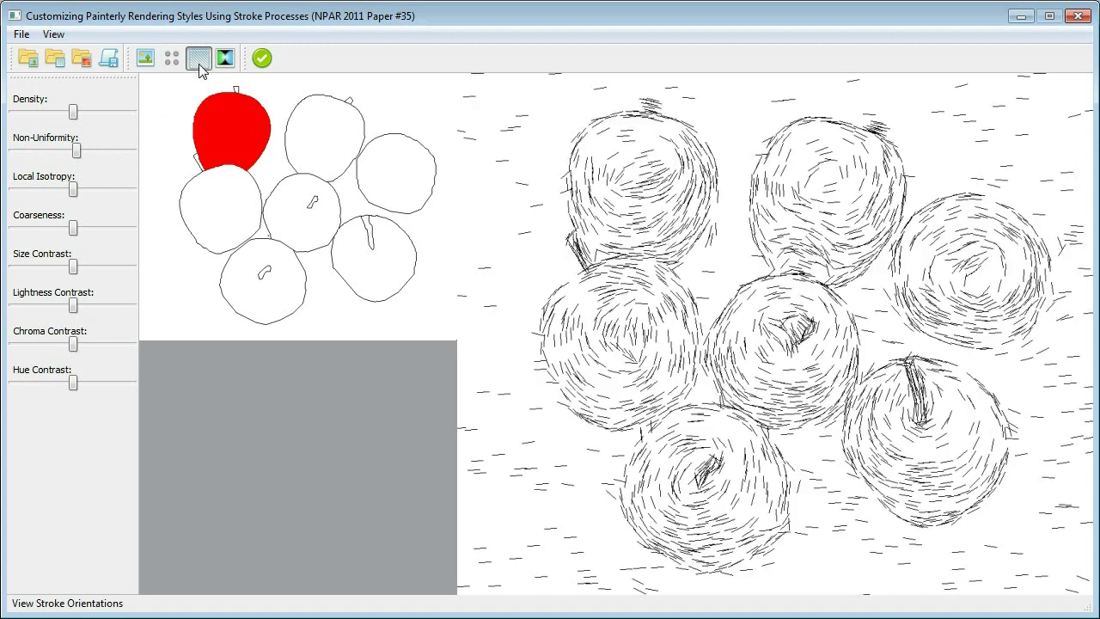
{"action": "mouse_move", "coordinate": [74, 189]}
{"action": "left_mouse_down"}
{"action": "mouse_move", "coordinate": [37, 193]}
{"action": "mouse_move", "coordinate": [125, 197]}
{"action": "mouse_move", "coordinate": [116, 201]}
{"action": "left_mouse_up"}
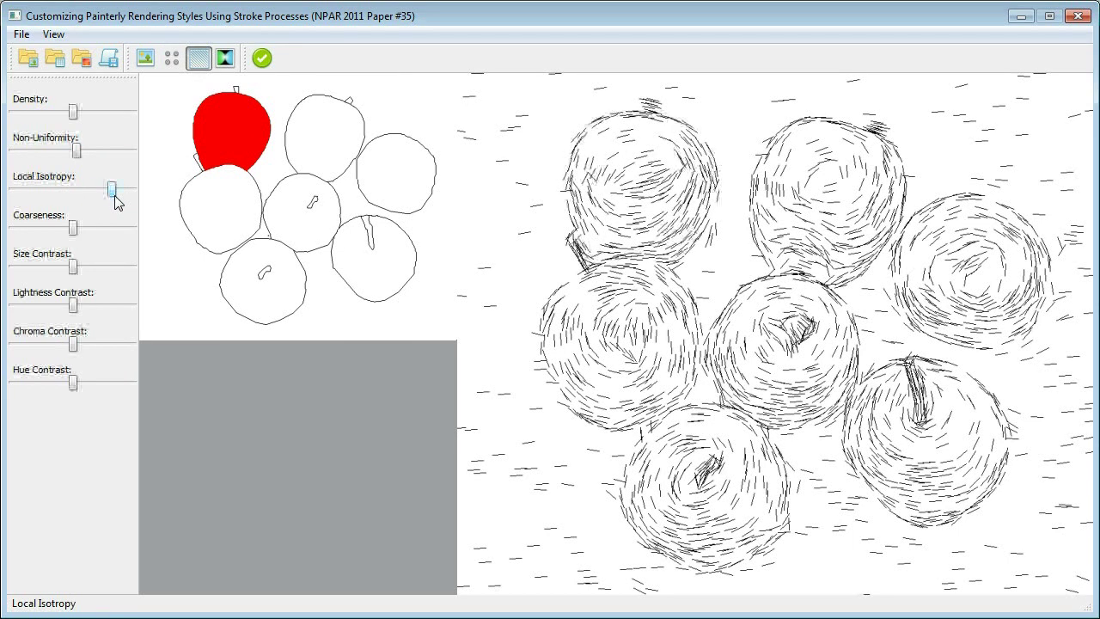
{"action": "left_click", "coordinate": [209, 211]}
{"action": "left_click_drag", "start_coordinate": [73, 191], "coordinate": [40, 192]}
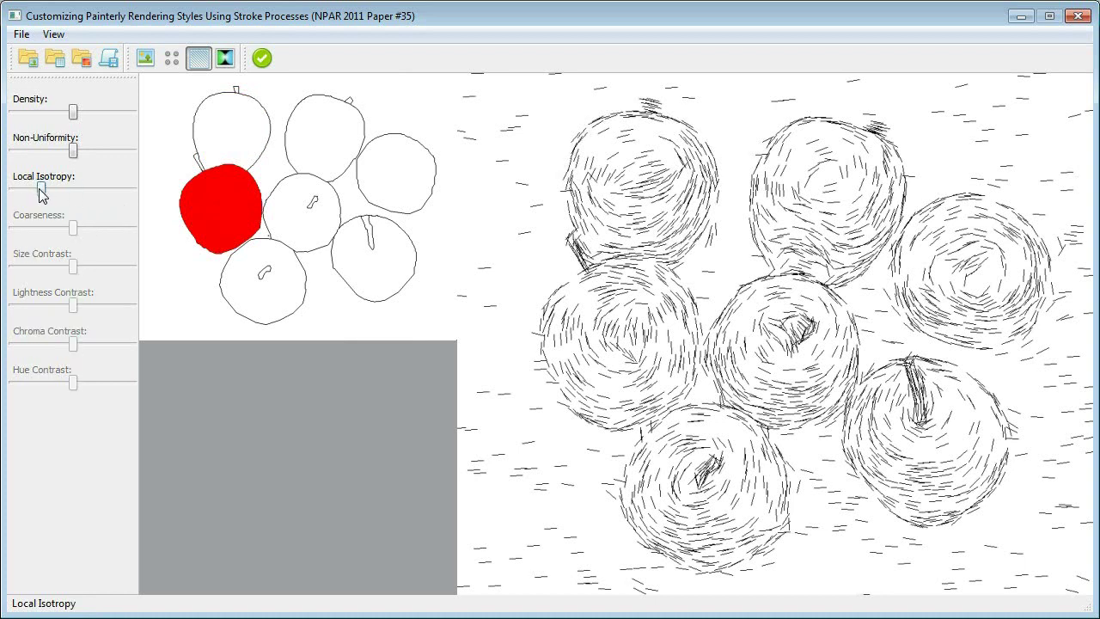
{"action": "left_click", "coordinate": [172, 180]}
{"action": "mouse_move", "coordinate": [74, 189]}
{"action": "left_mouse_down"}
{"action": "mouse_move", "coordinate": [44, 195]}
{"action": "mouse_move", "coordinate": [113, 192]}
{"action": "mouse_move", "coordinate": [78, 195]}
{"action": "left_mouse_up"}
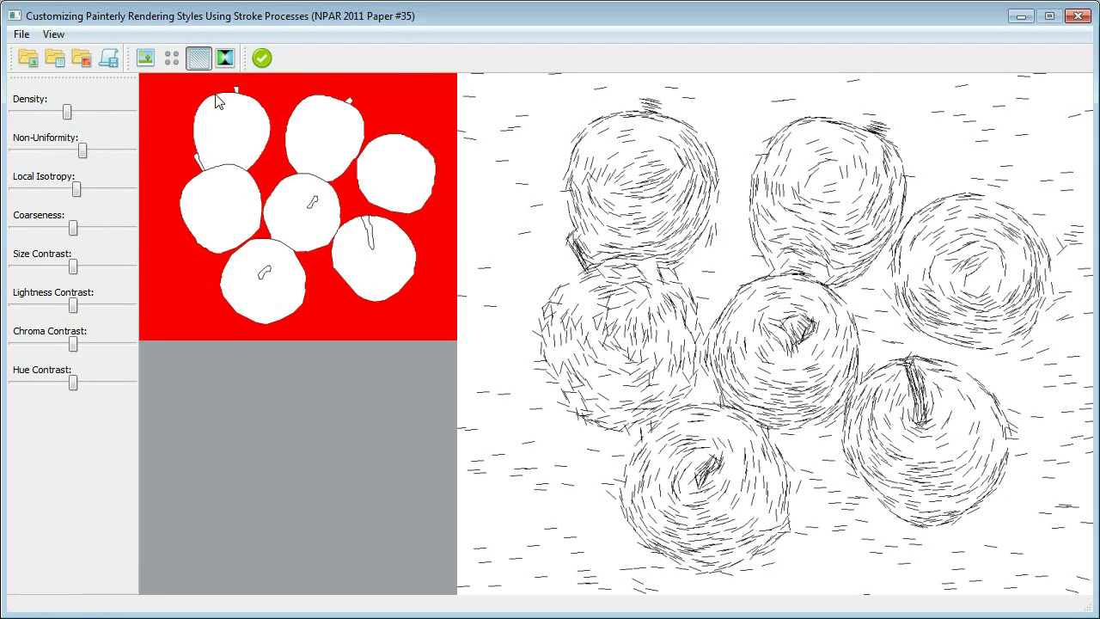
- In Painting Preview, lower background Coarseness and Size Contrast, and raise the top-left apple's contrast
{"action": "left_click", "coordinate": [174, 60]}
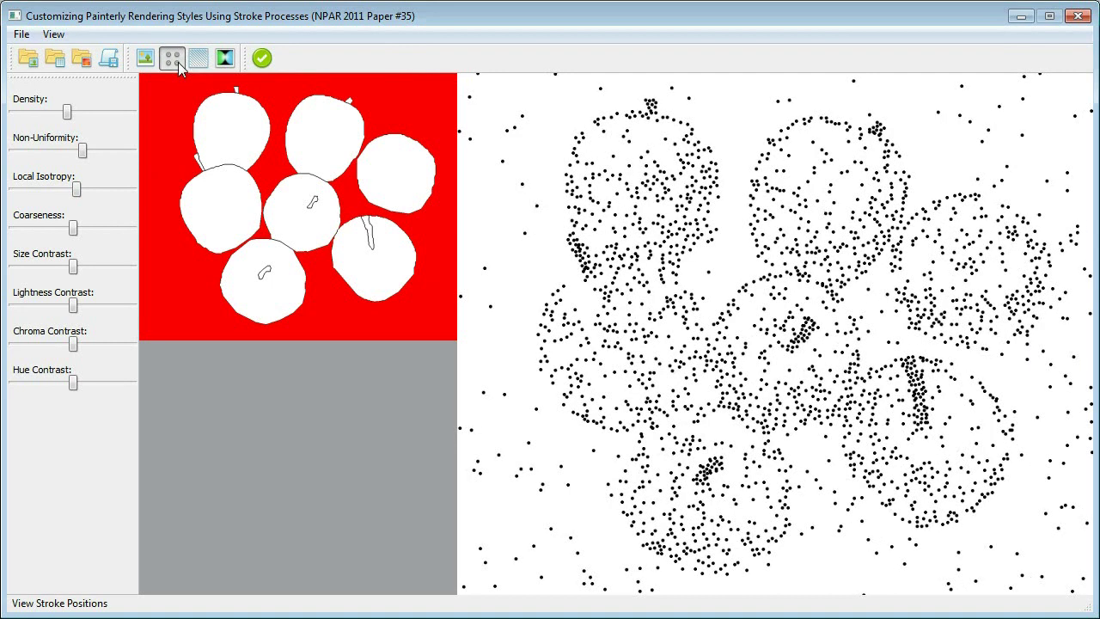
{"action": "left_click", "coordinate": [225, 58]}
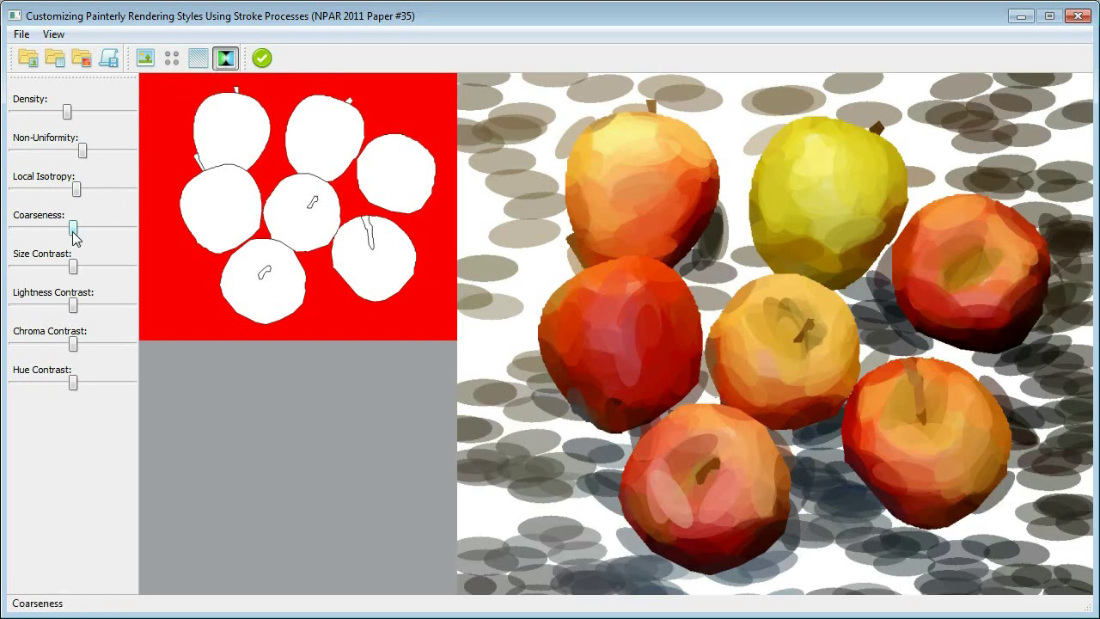
{"action": "mouse_move", "coordinate": [74, 229]}
{"action": "left_mouse_down"}
{"action": "mouse_move", "coordinate": [35, 230]}
{"action": "mouse_move", "coordinate": [108, 232]}
{"action": "mouse_move", "coordinate": [52, 232]}
{"action": "left_mouse_up"}
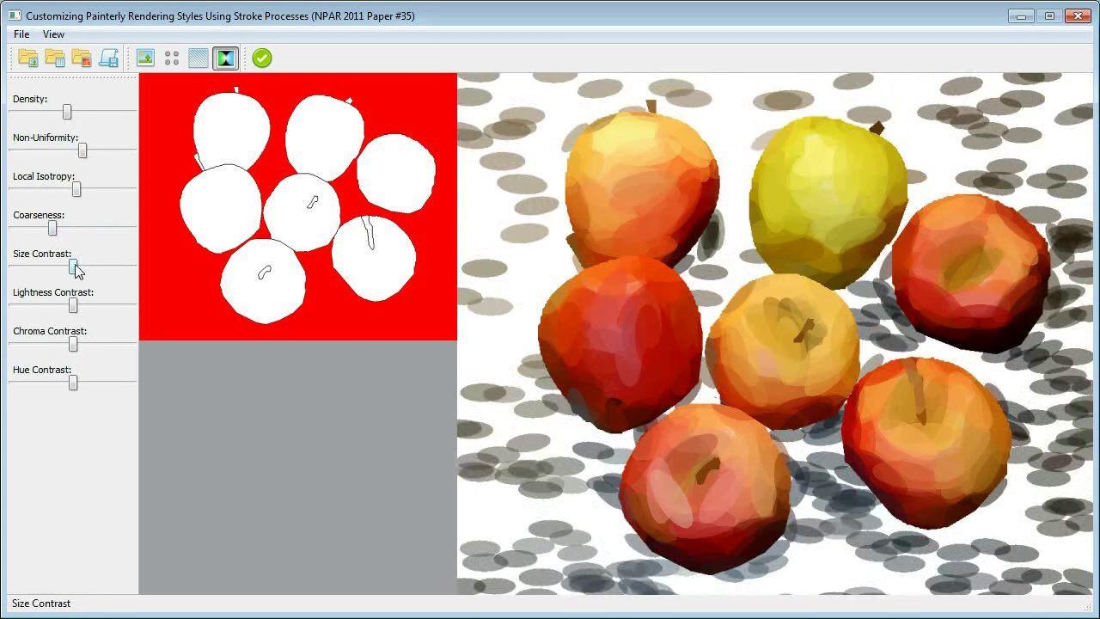
{"action": "mouse_move", "coordinate": [73, 269]}
{"action": "left_mouse_down"}
{"action": "mouse_move", "coordinate": [39, 272]}
{"action": "mouse_move", "coordinate": [130, 271]}
{"action": "mouse_move", "coordinate": [32, 271]}
{"action": "mouse_move", "coordinate": [78, 269]}
{"action": "left_mouse_up"}
{"action": "left_click", "coordinate": [210, 138]}
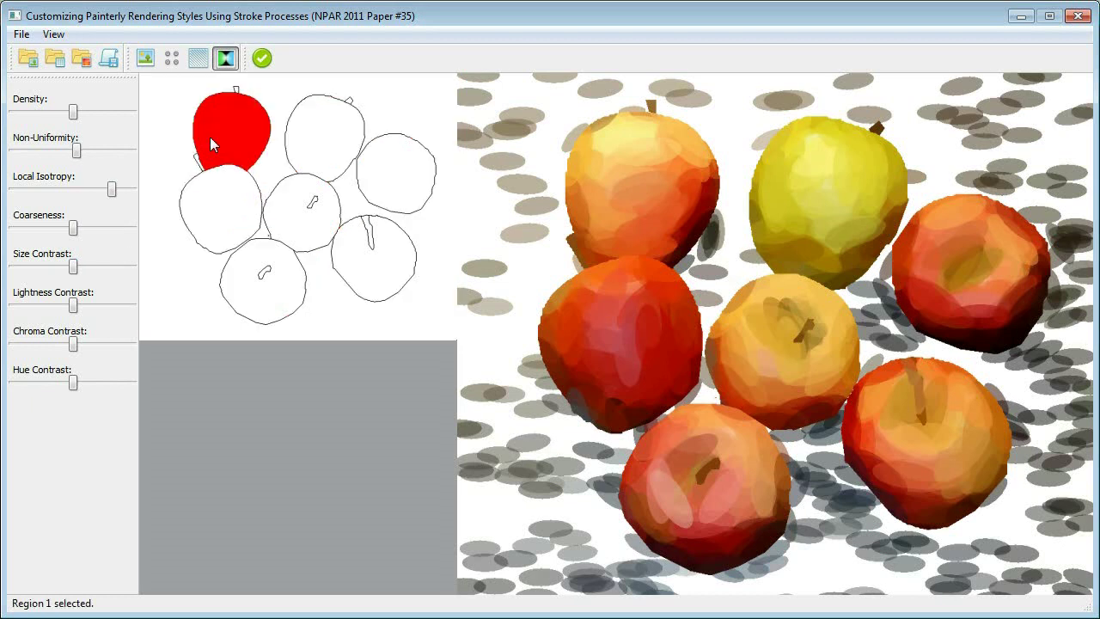
{"action": "mouse_move", "coordinate": [74, 310]}
{"action": "left_mouse_down"}
{"action": "mouse_move", "coordinate": [119, 315]}
{"action": "mouse_move", "coordinate": [30, 312]}
{"action": "mouse_move", "coordinate": [131, 312]}
{"action": "mouse_move", "coordinate": [74, 311]}
{"action": "mouse_move", "coordinate": [129, 352]}
{"action": "mouse_move", "coordinate": [35, 347]}
{"action": "mouse_move", "coordinate": [122, 349]}
{"action": "mouse_move", "coordinate": [77, 351]}
{"action": "mouse_move", "coordinate": [84, 384]}
{"action": "mouse_move", "coordinate": [121, 389]}
{"action": "mouse_move", "coordinate": [39, 391]}
{"action": "mouse_move", "coordinate": [121, 388]}
{"action": "mouse_move", "coordinate": [83, 386]}
{"action": "left_mouse_up"}
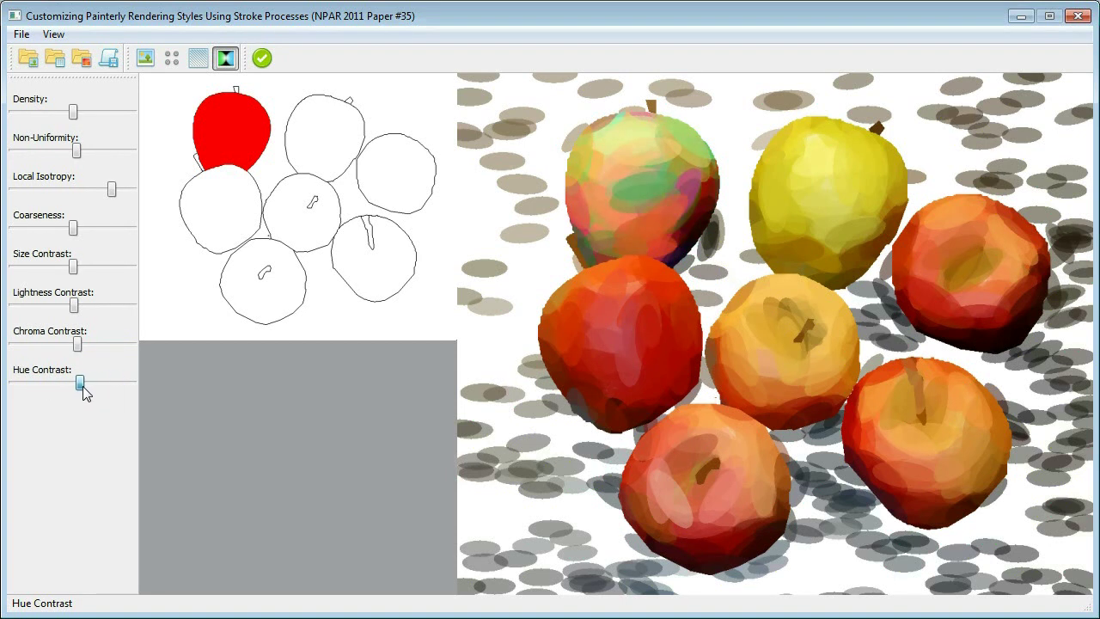
- Give the background much larger, denser and more evenly spaced strokes
{"action": "left_click", "coordinate": [174, 293]}
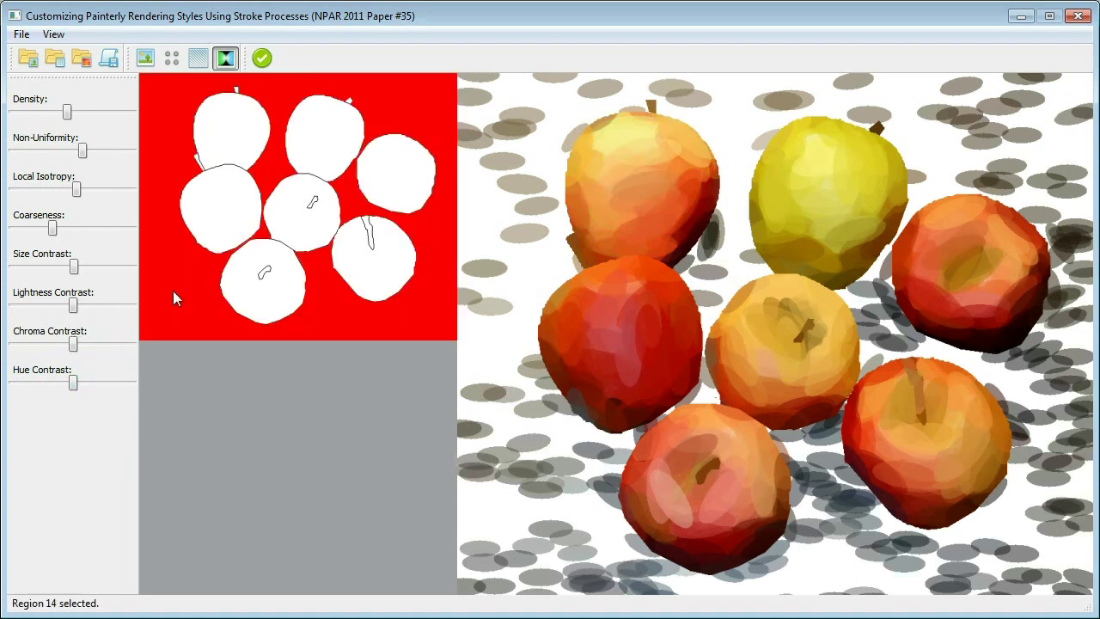
{"action": "left_click_drag", "start_coordinate": [53, 228], "coordinate": [127, 232]}
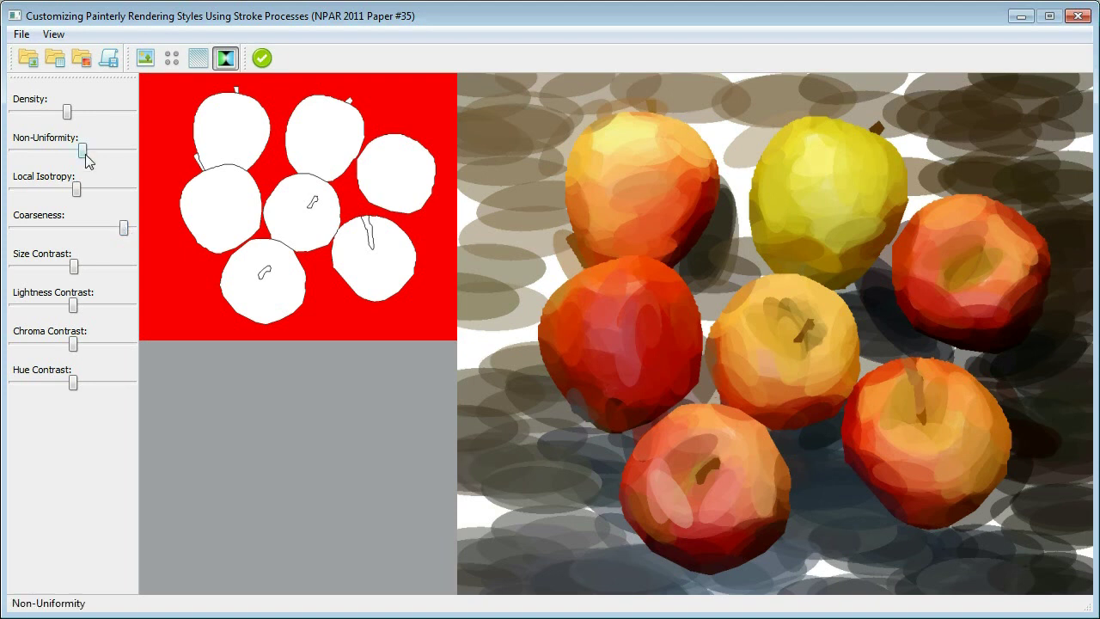
{"action": "left_click_drag", "start_coordinate": [67, 113], "coordinate": [98, 113]}
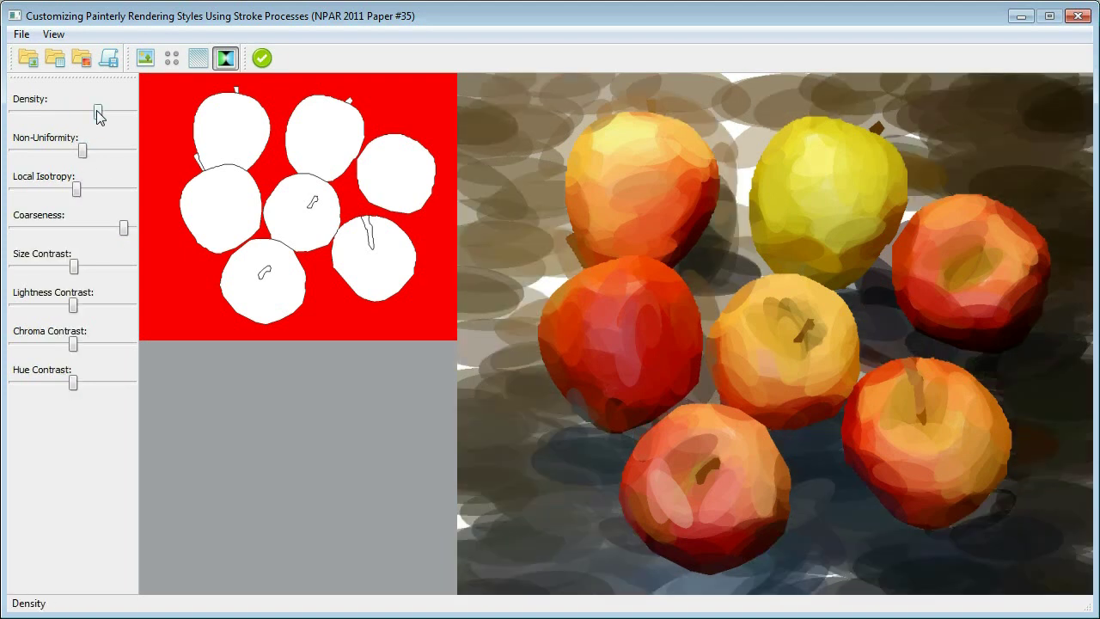
{"action": "left_click_drag", "start_coordinate": [83, 152], "coordinate": [53, 158]}
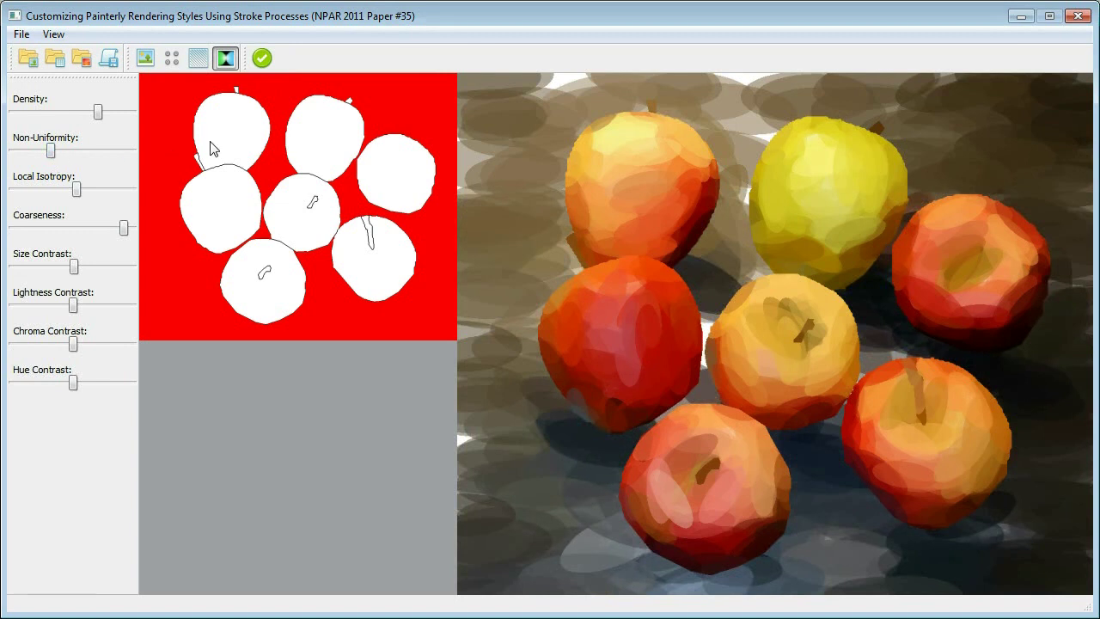
- Make the top-left apple's strokes slightly sparser, more uniform and finer
{"action": "left_click", "coordinate": [232, 138]}
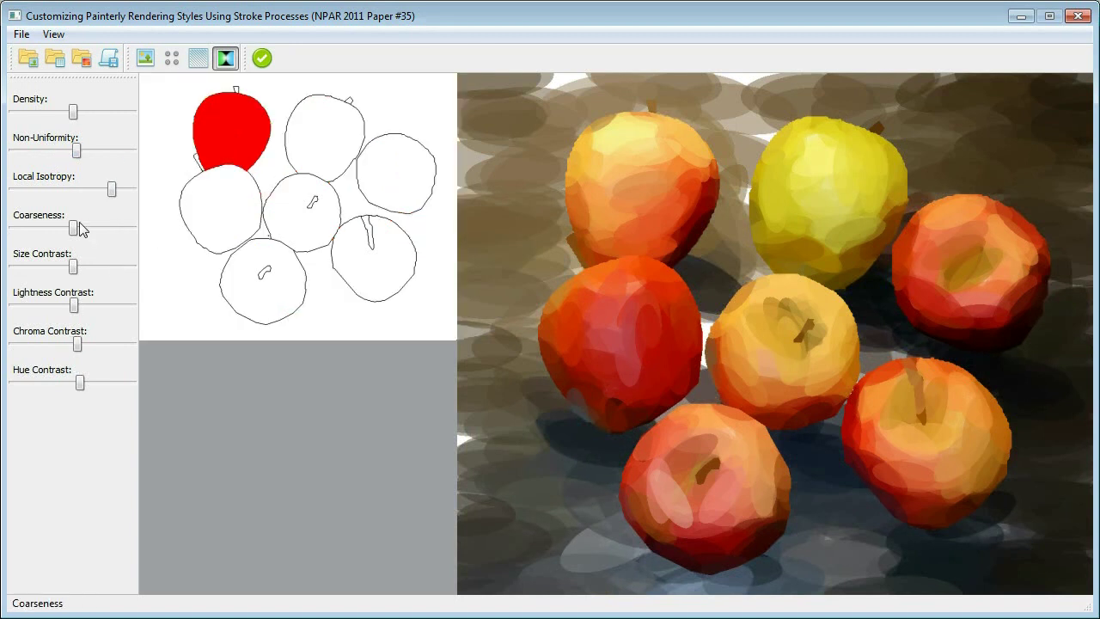
{"action": "left_click_drag", "start_coordinate": [74, 113], "coordinate": [68, 114]}
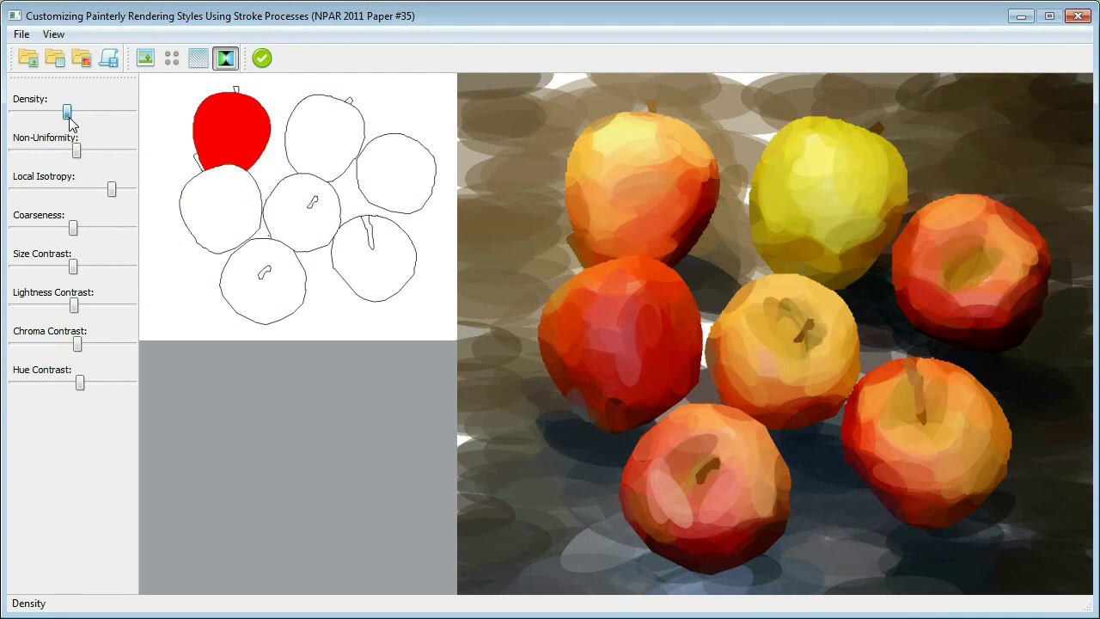
{"action": "left_click_drag", "start_coordinate": [76, 152], "coordinate": [64, 152]}
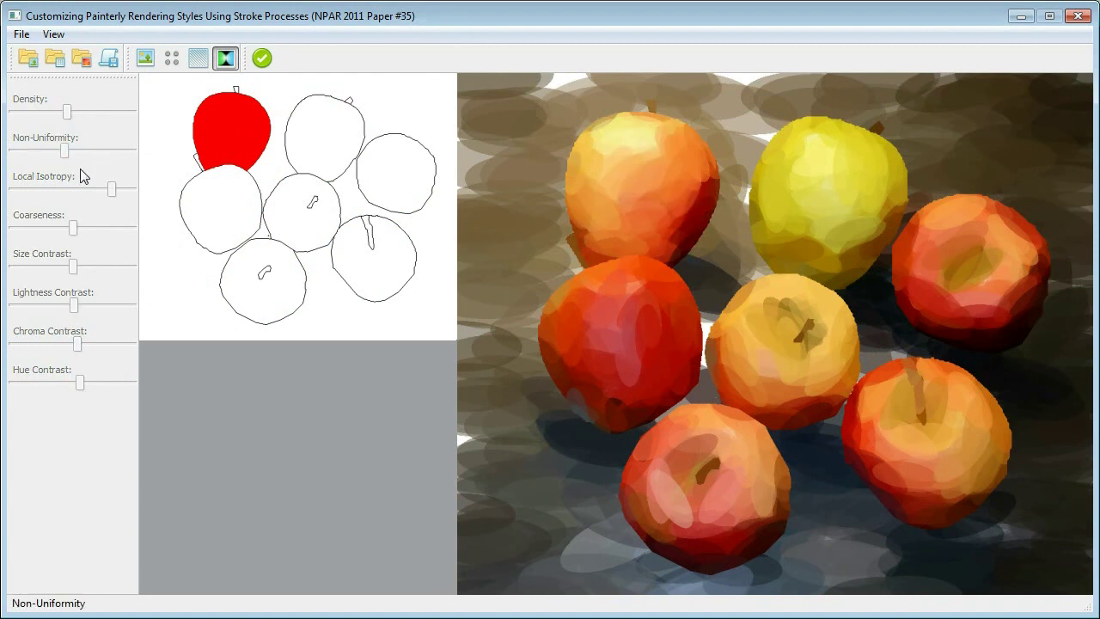
{"action": "left_click_drag", "start_coordinate": [72, 231], "coordinate": [59, 231]}
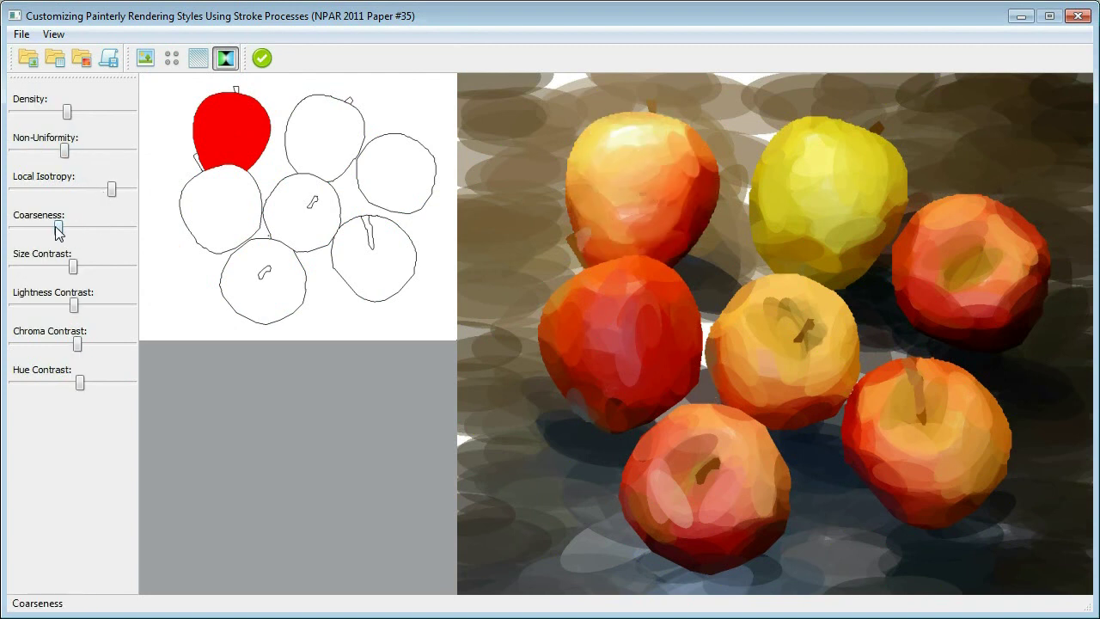
- Adjust the bottom apple's Lightness Contrast; give the left apple finer, denser, less size-varied strokes
{"action": "left_click", "coordinate": [294, 307]}
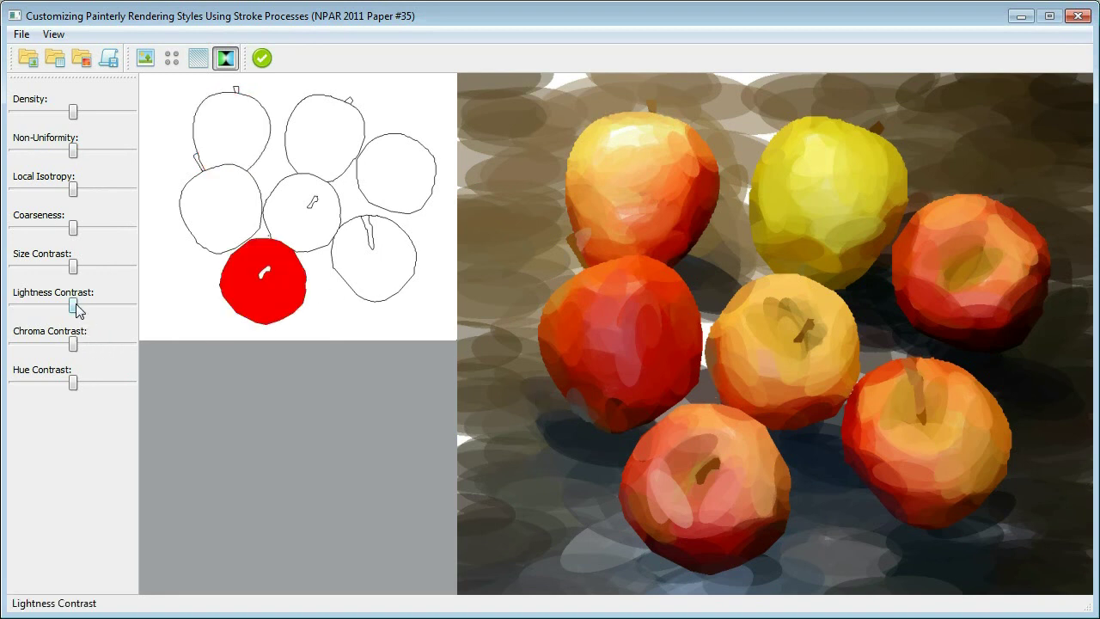
{"action": "mouse_move", "coordinate": [75, 305]}
{"action": "left_mouse_down"}
{"action": "mouse_move", "coordinate": [106, 306]}
{"action": "mouse_move", "coordinate": [53, 306]}
{"action": "left_mouse_up"}
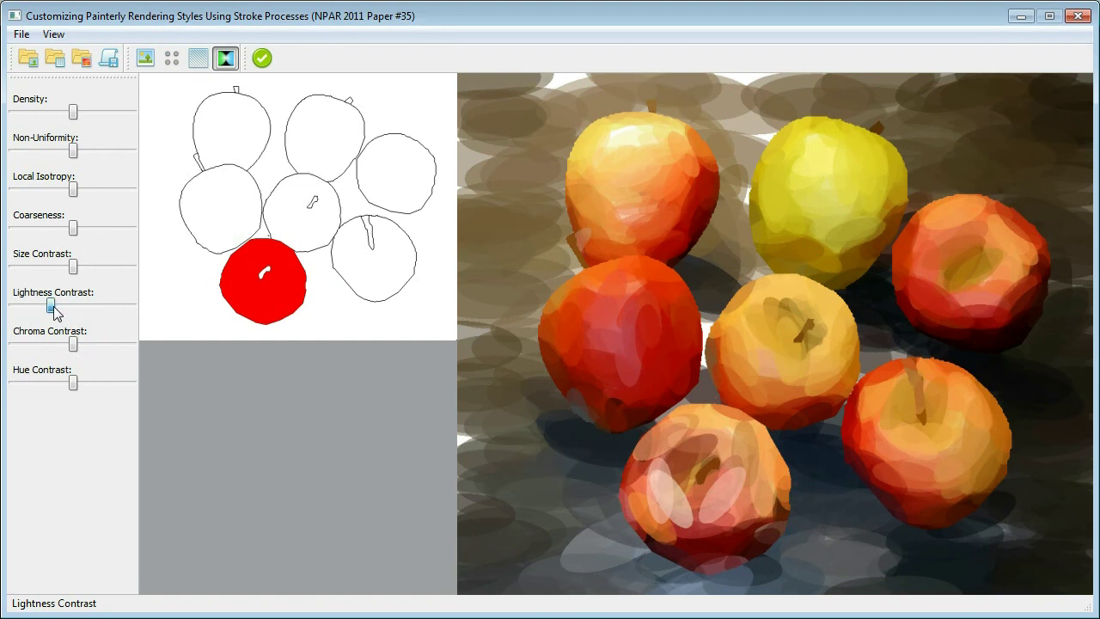
{"action": "left_click", "coordinate": [226, 232]}
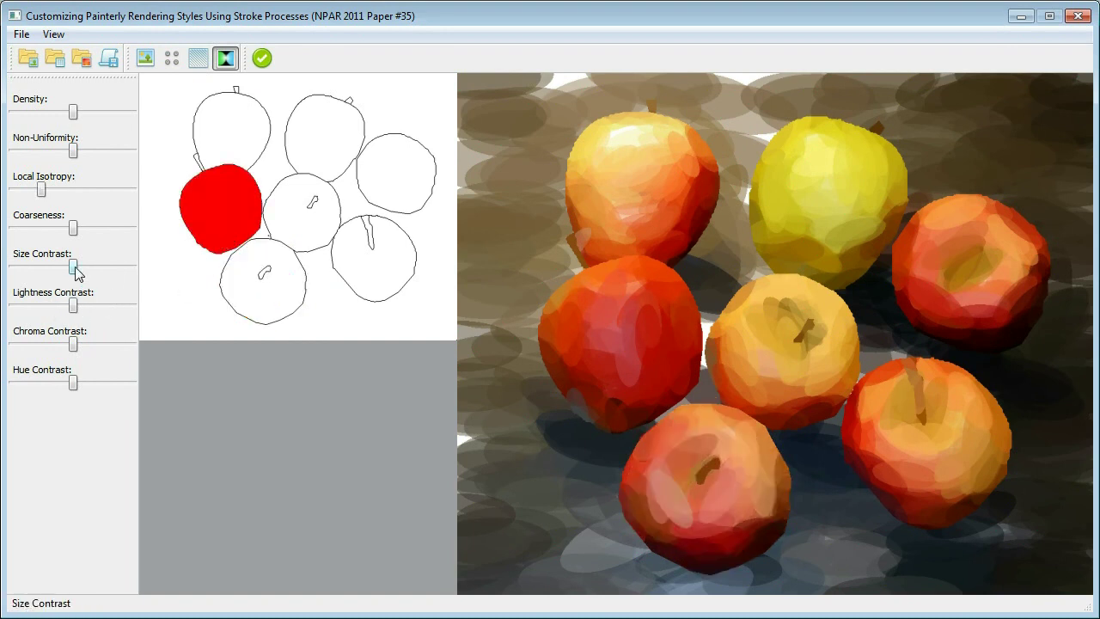
{"action": "left_click_drag", "start_coordinate": [75, 267], "coordinate": [57, 268]}
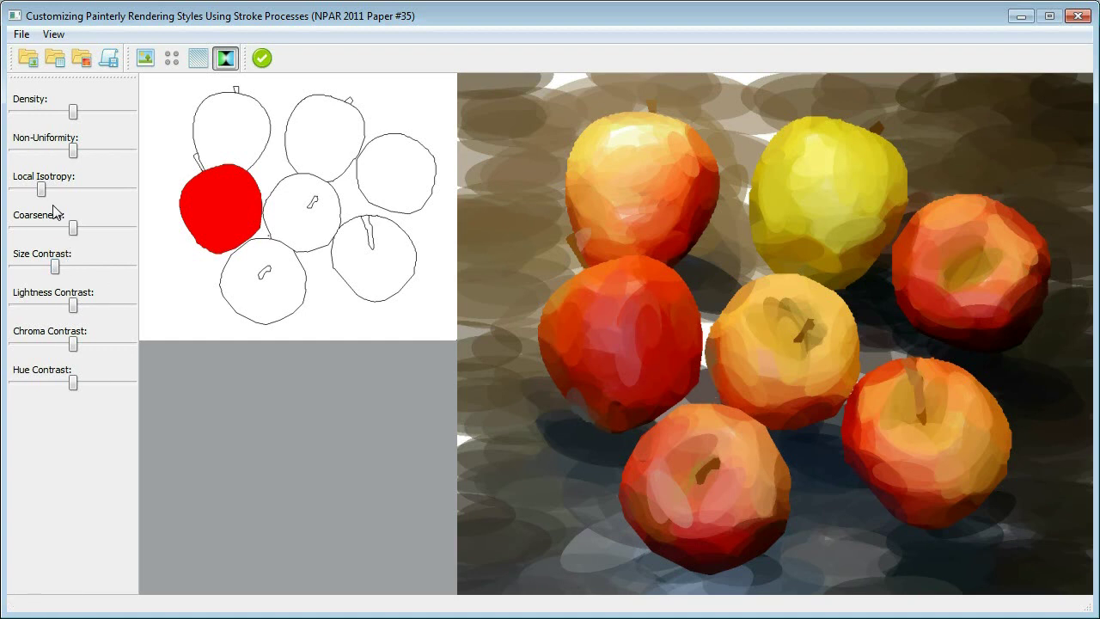
{"action": "left_click_drag", "start_coordinate": [76, 229], "coordinate": [66, 231]}
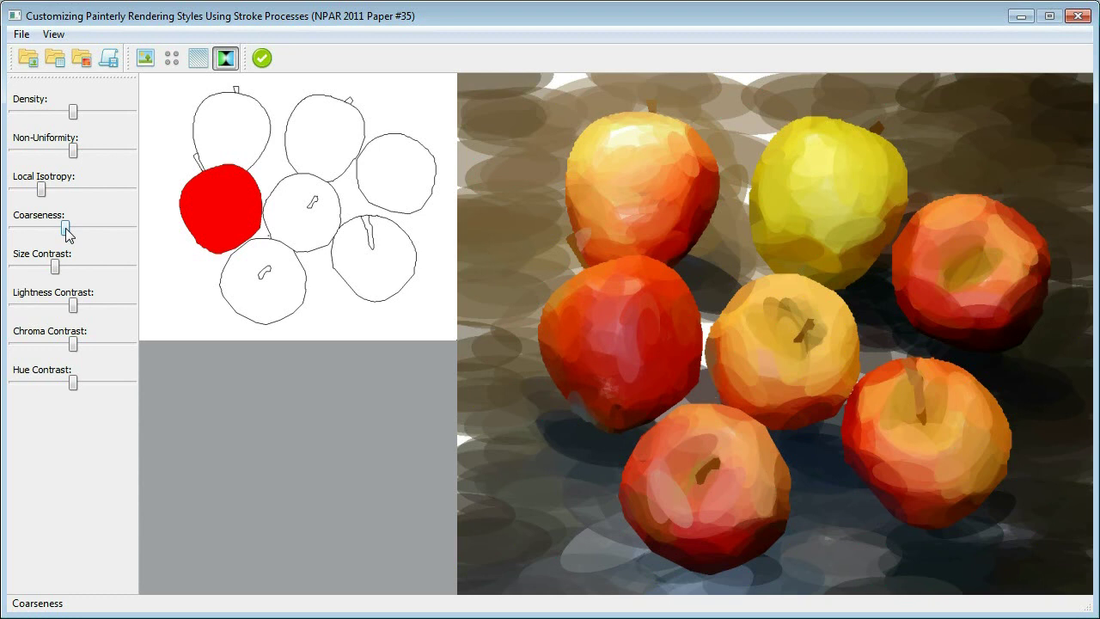
{"action": "left_click_drag", "start_coordinate": [74, 111], "coordinate": [93, 117]}
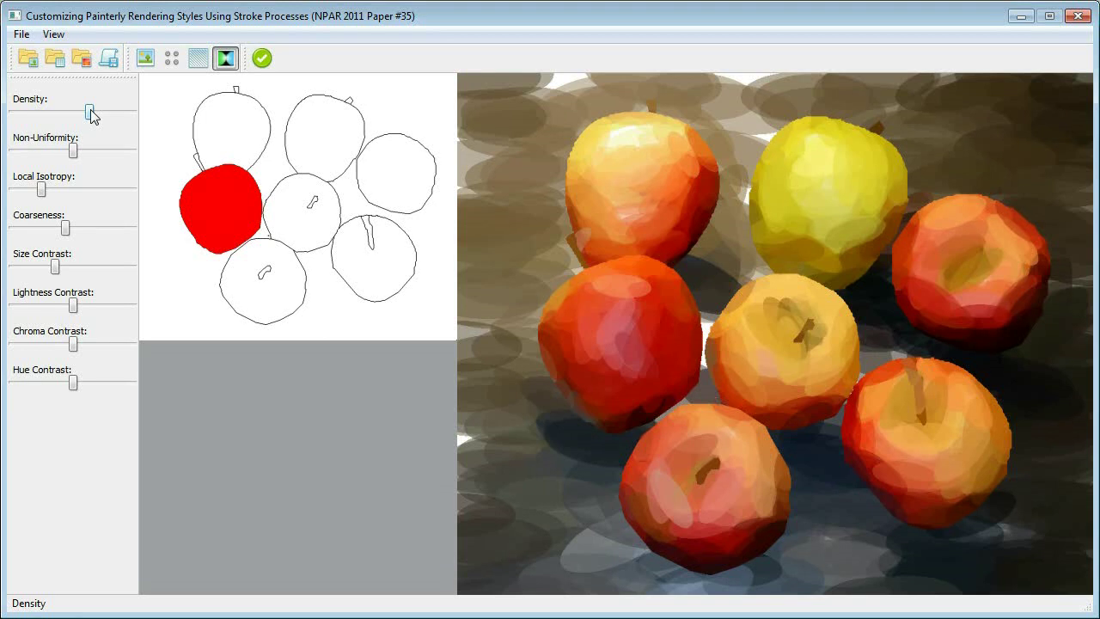
- Start the final painterly rendering of the apples using the toolbar's green check button
{"action": "left_click", "coordinate": [261, 58]}
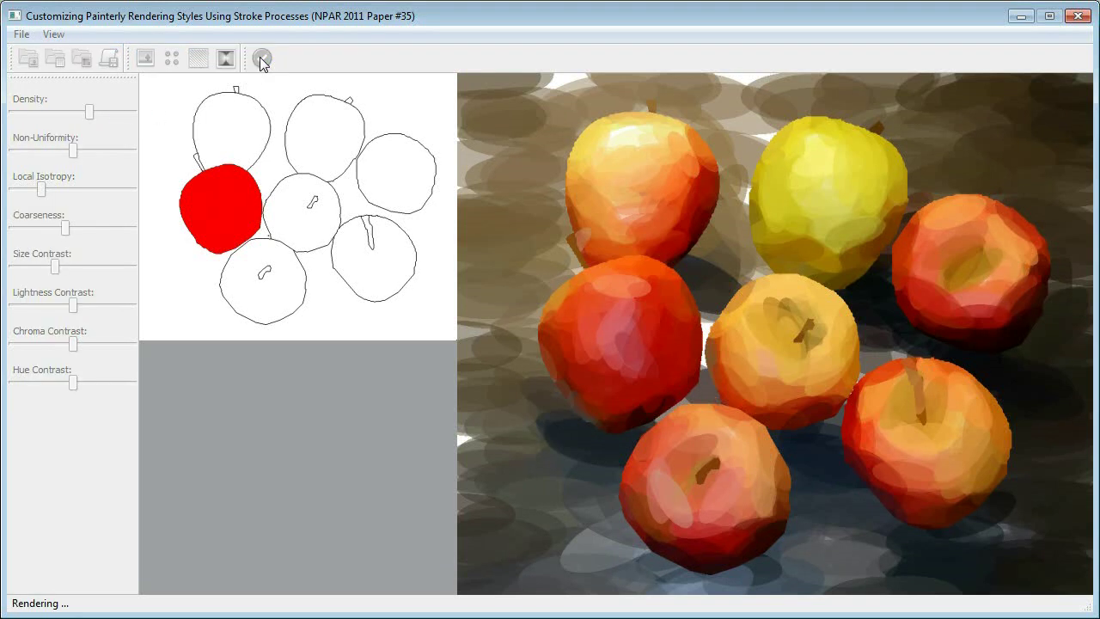